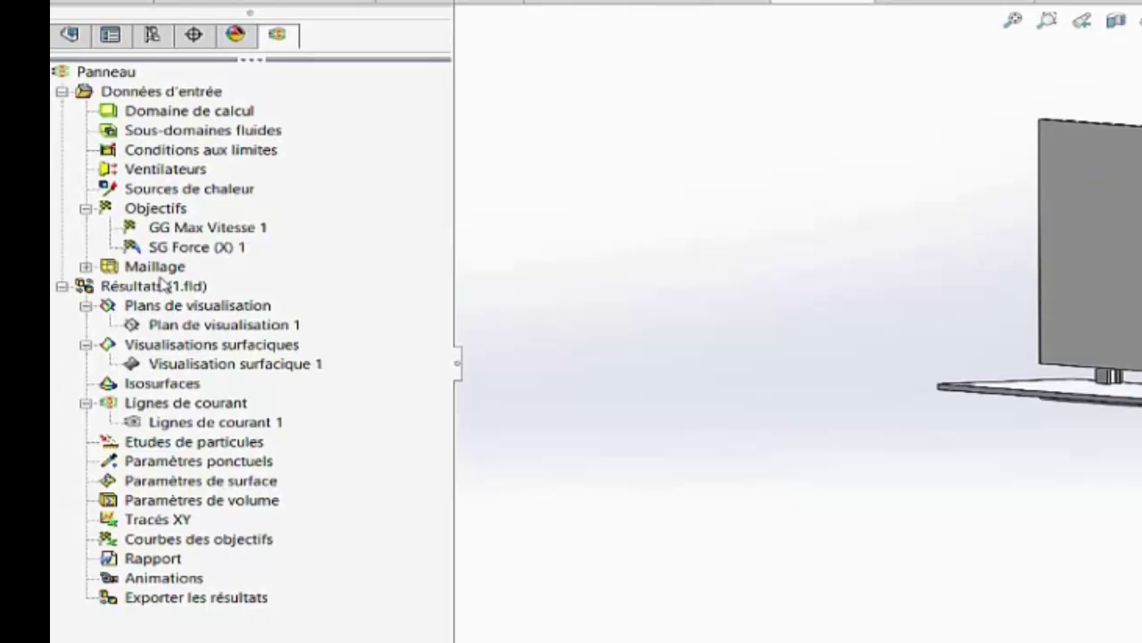
Show the surface pressure contours on the billboard, then hide them again
right_click(186, 365)
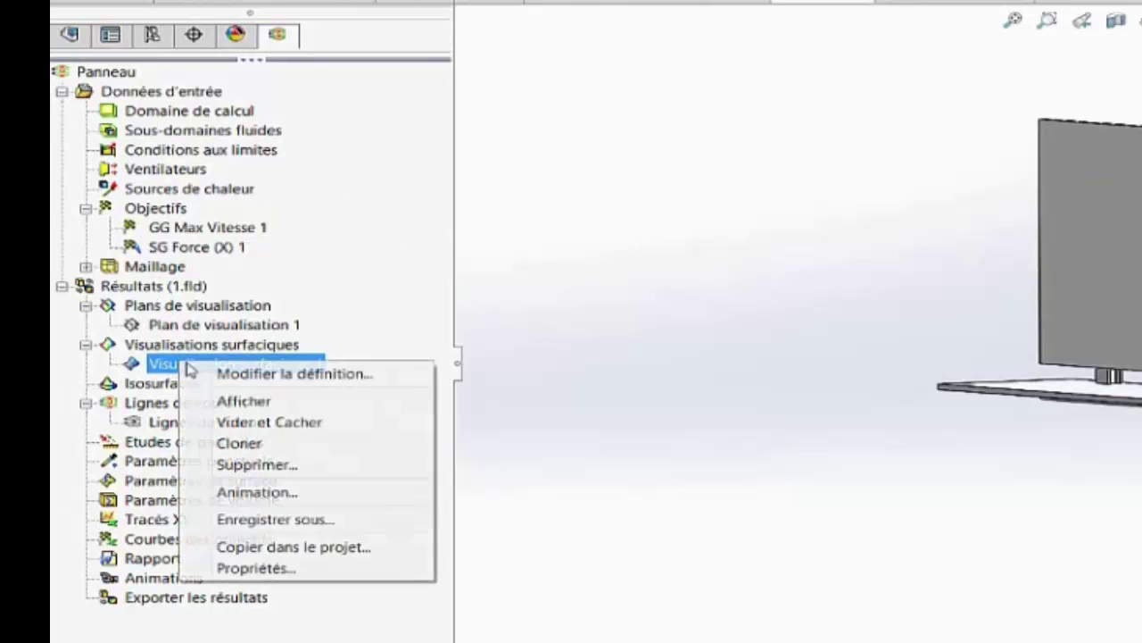
left_click(250, 402)
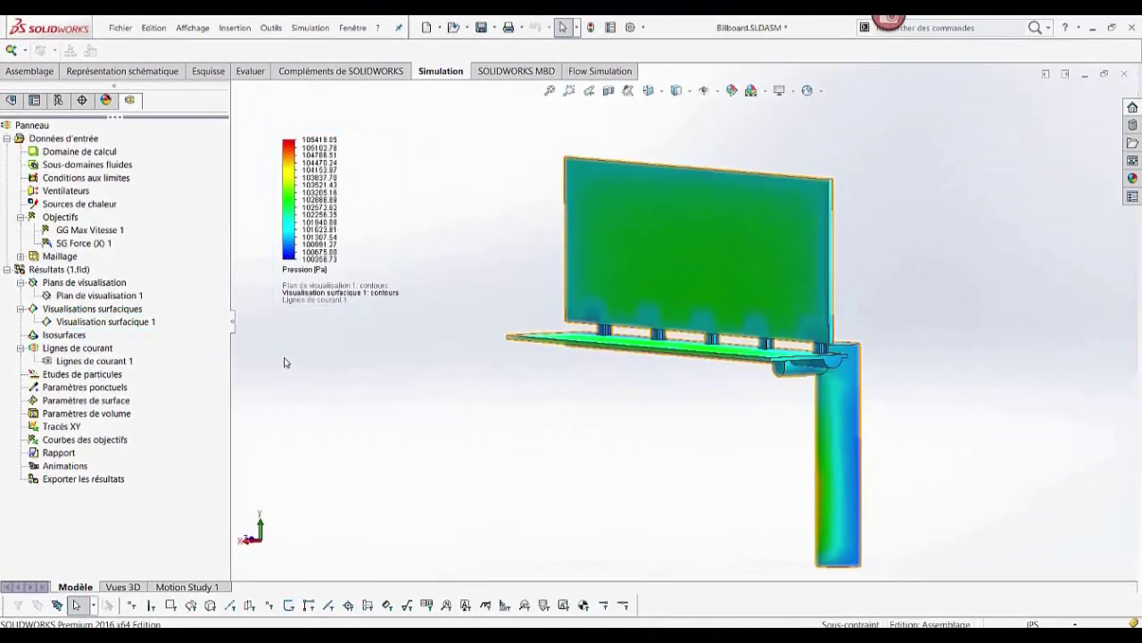
right_click(89, 324)
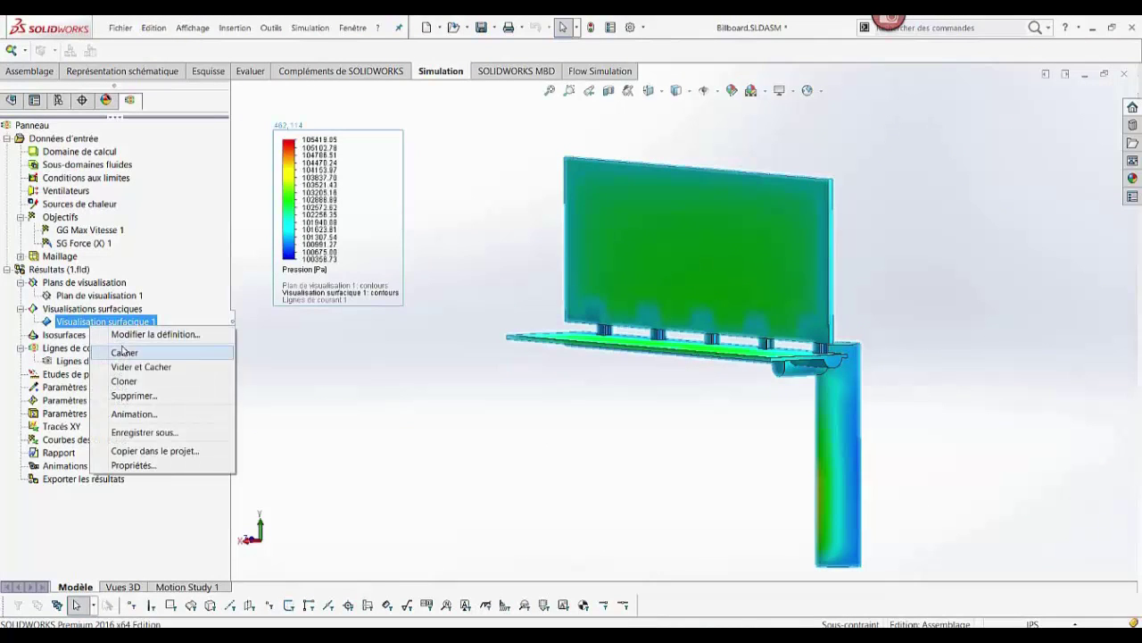
left_click(105, 354)
Display the flow streamlines around the billboard in 3D and play their animation
right_click(100, 361)
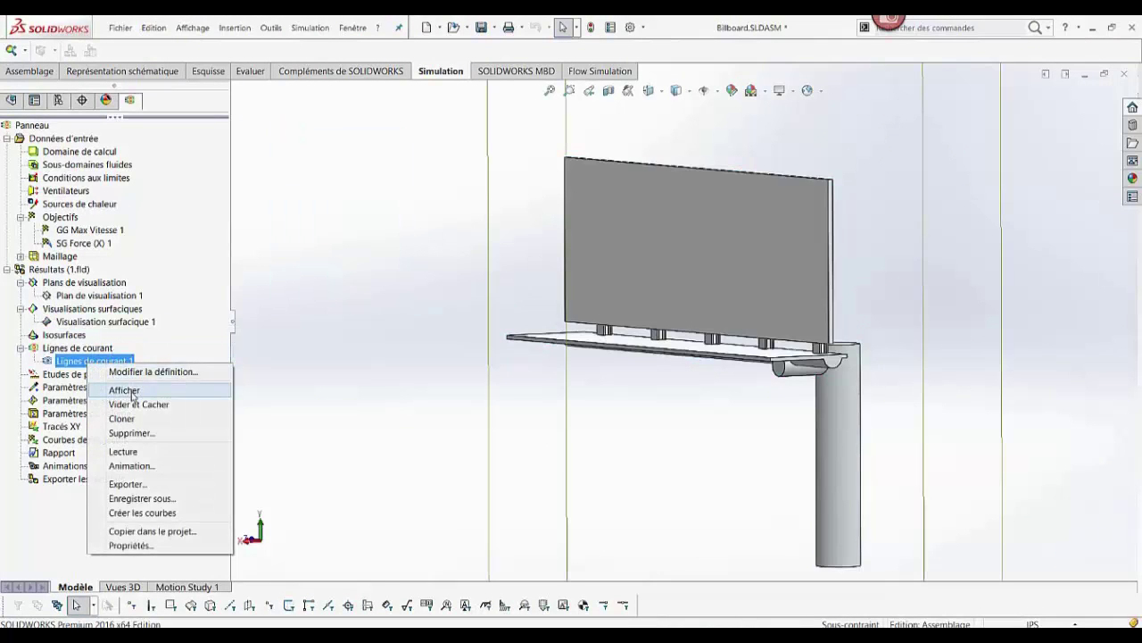
left_click(188, 387)
left_click(313, 386)
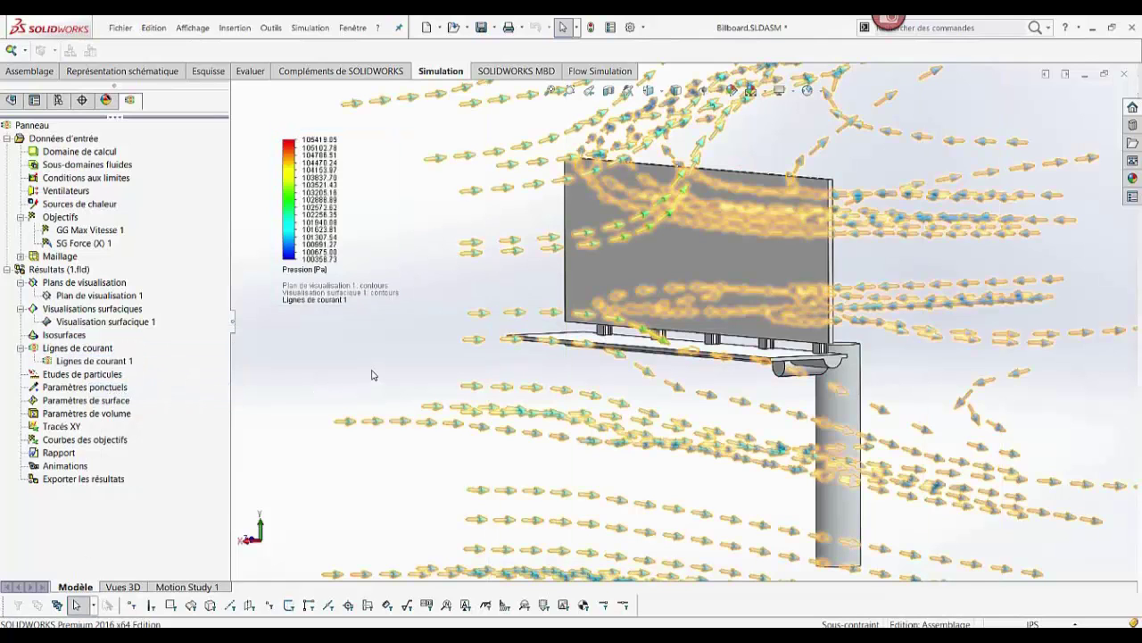
mouse_move(372, 375)
middle_mouse_down()
mouse_move(390, 387)
mouse_move(407, 368)
middle_mouse_up()
right_click(93, 360)
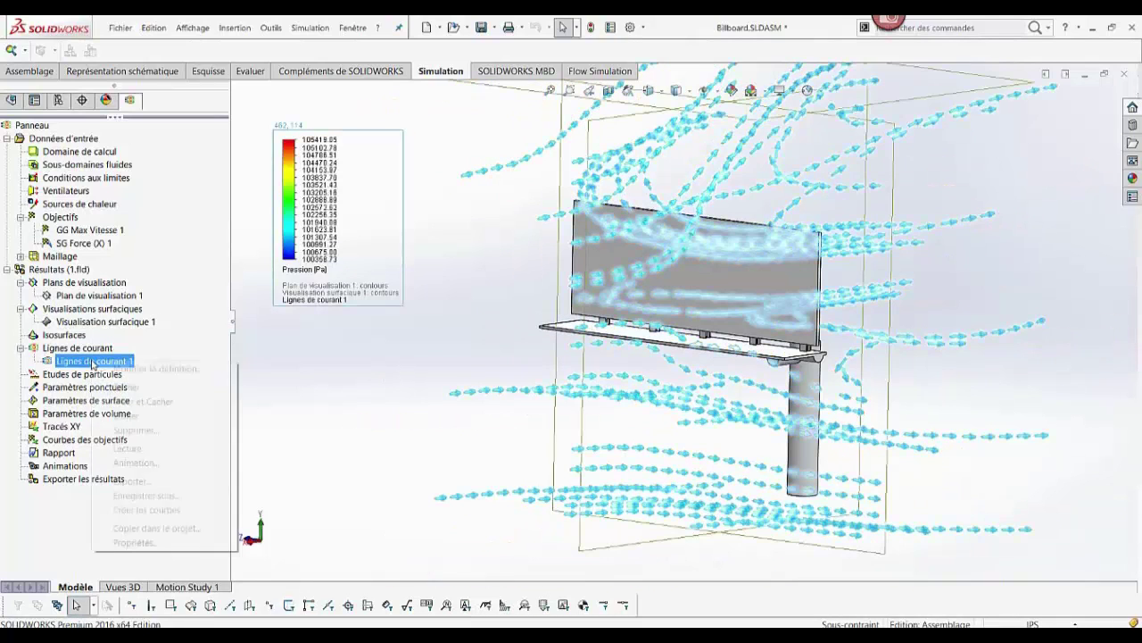
left_click(127, 449)
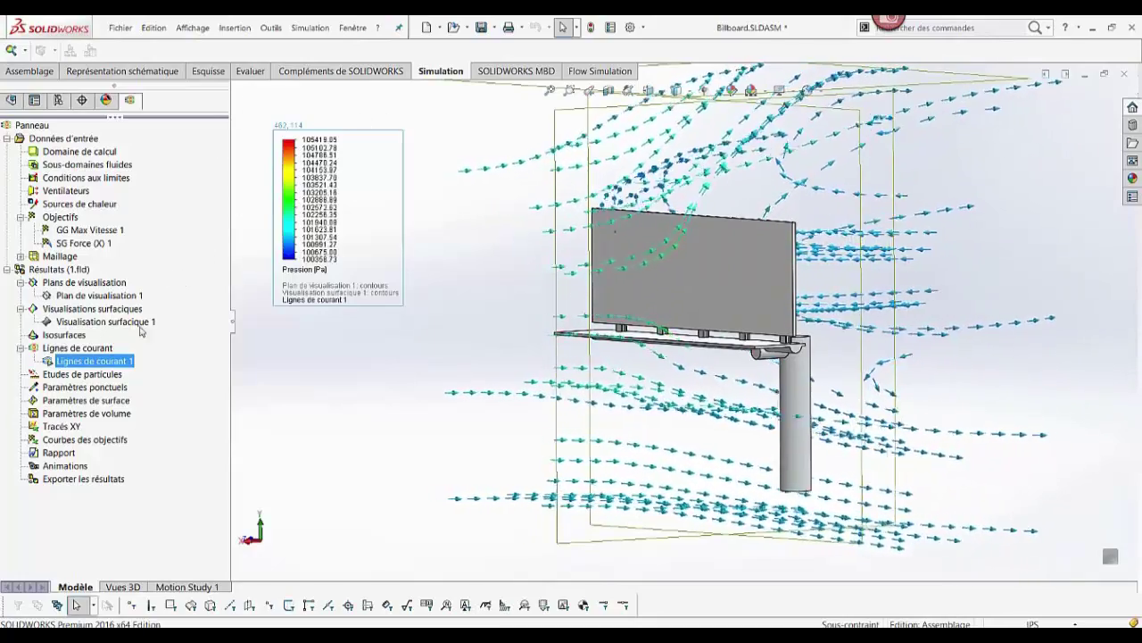
Hide the streamlines and export the flow results to Simulation
right_click(130, 361)
left_click(163, 387)
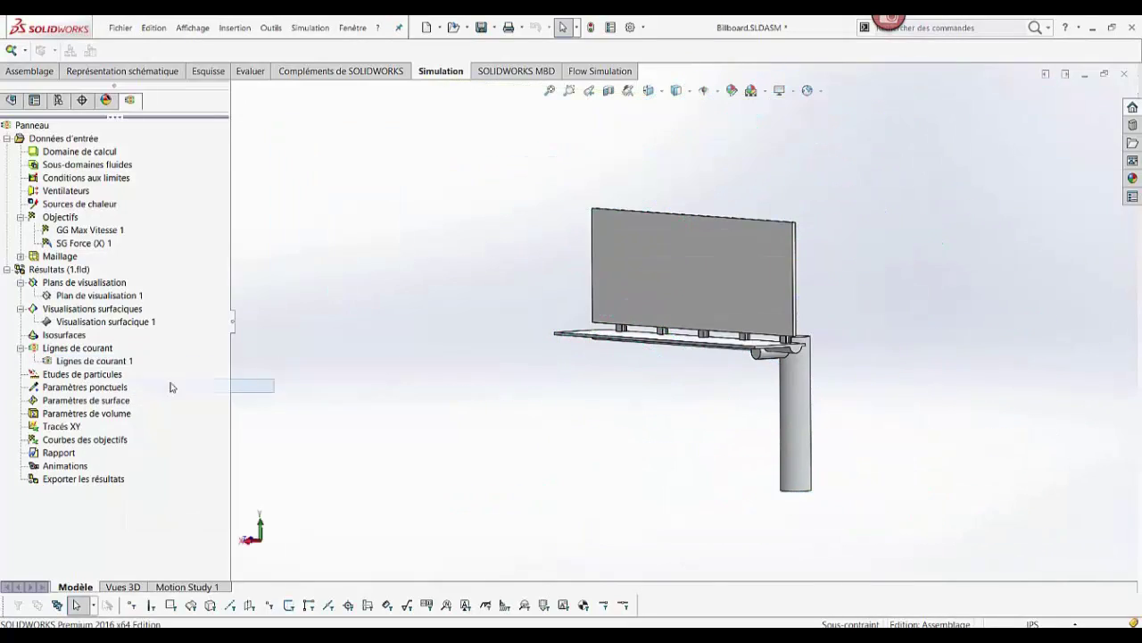
left_click(272, 29)
mouse_move(308, 92)
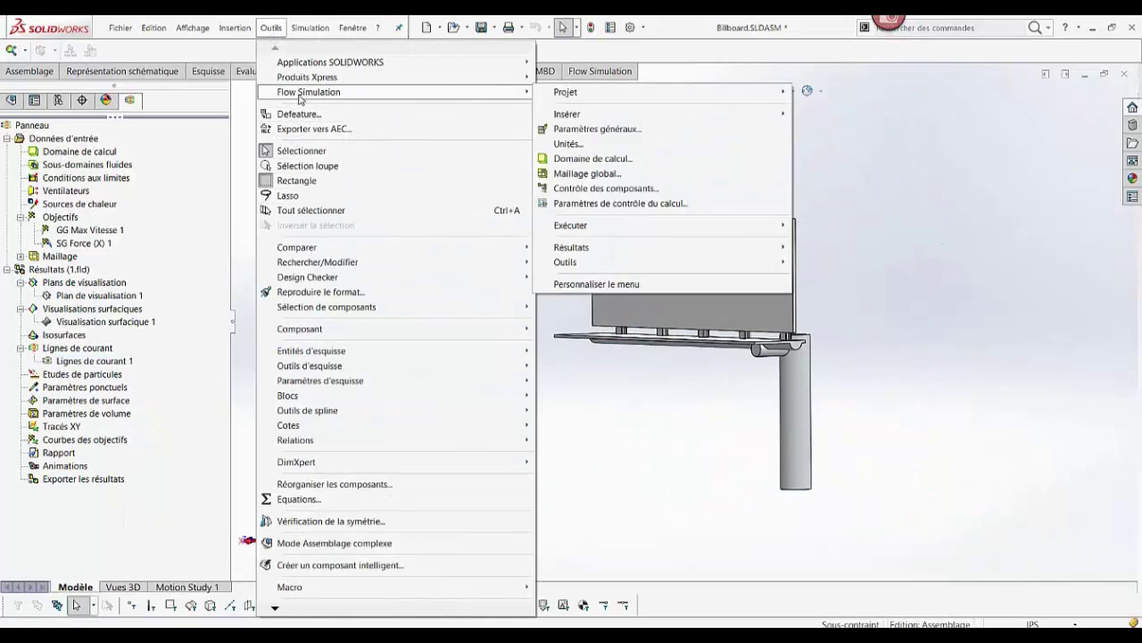
mouse_move(565, 262)
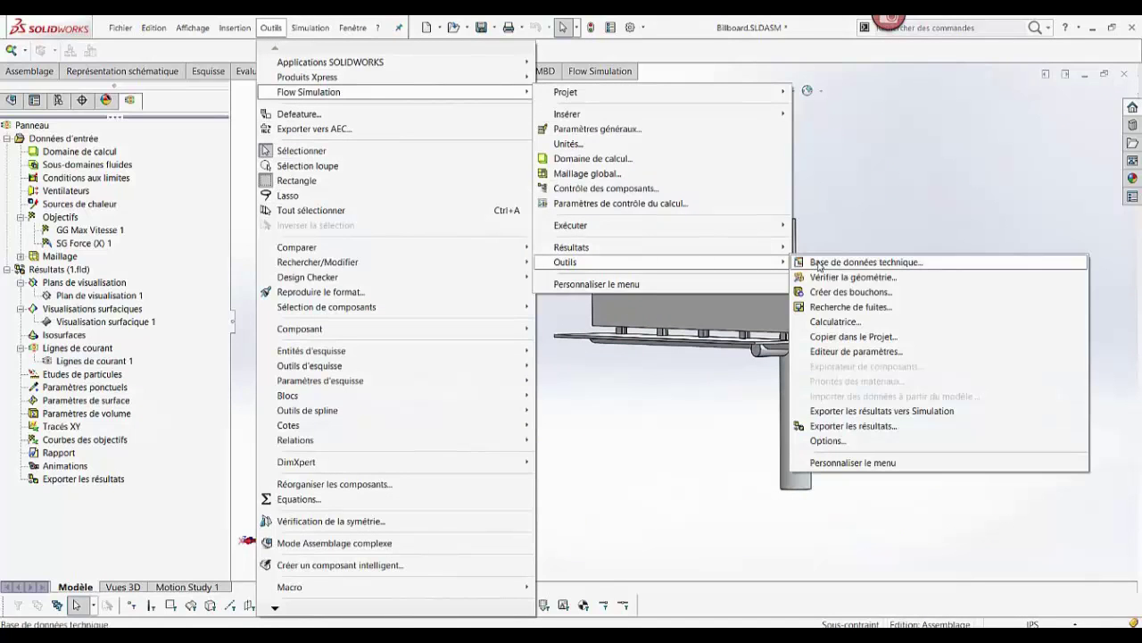
left_click(882, 412)
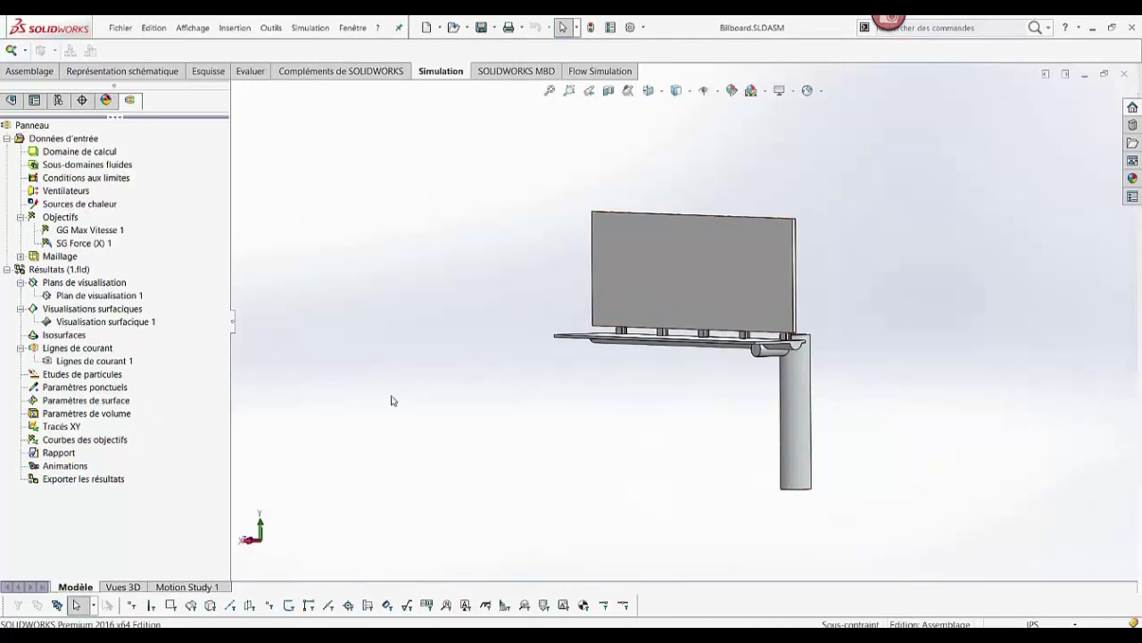
Create a new static study named Static 1
left_click(25, 50)
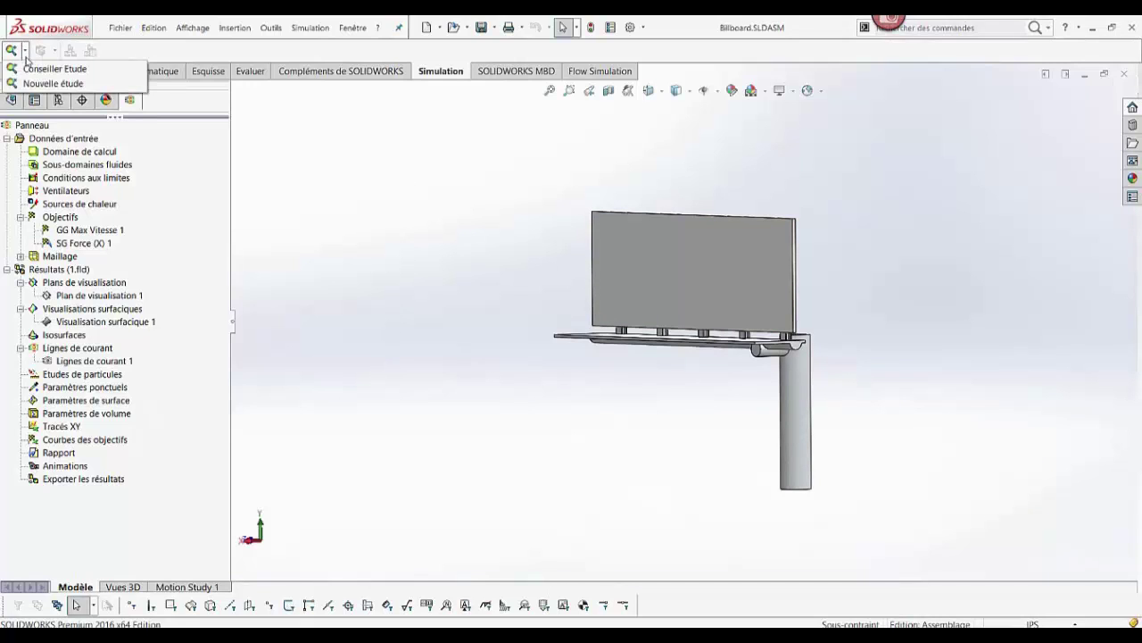
left_click(25, 84)
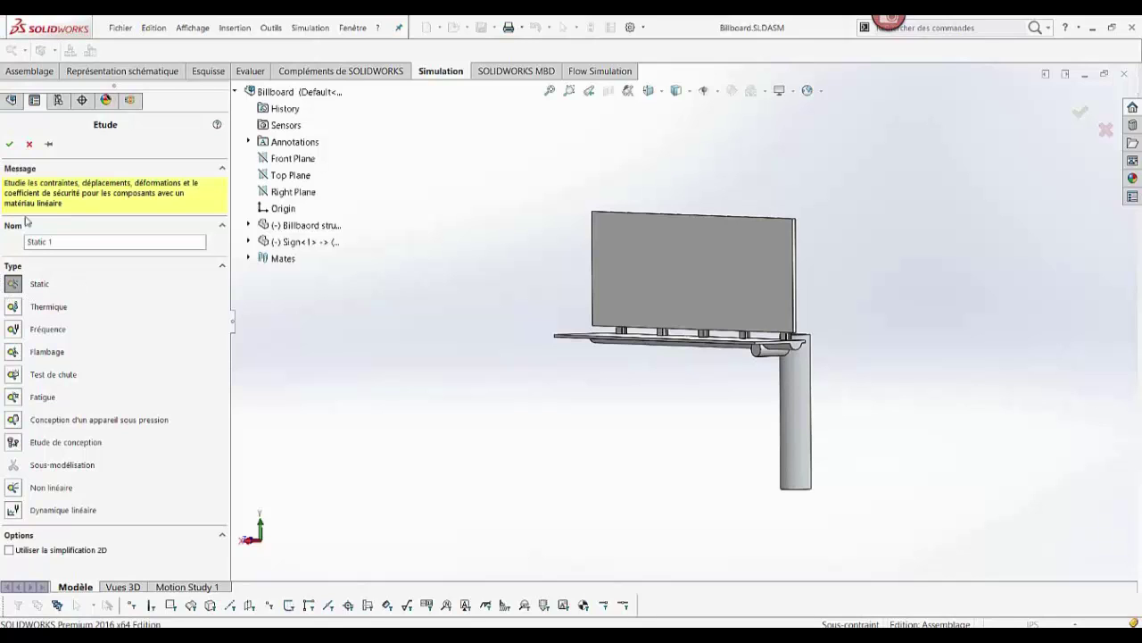
left_click(9, 144)
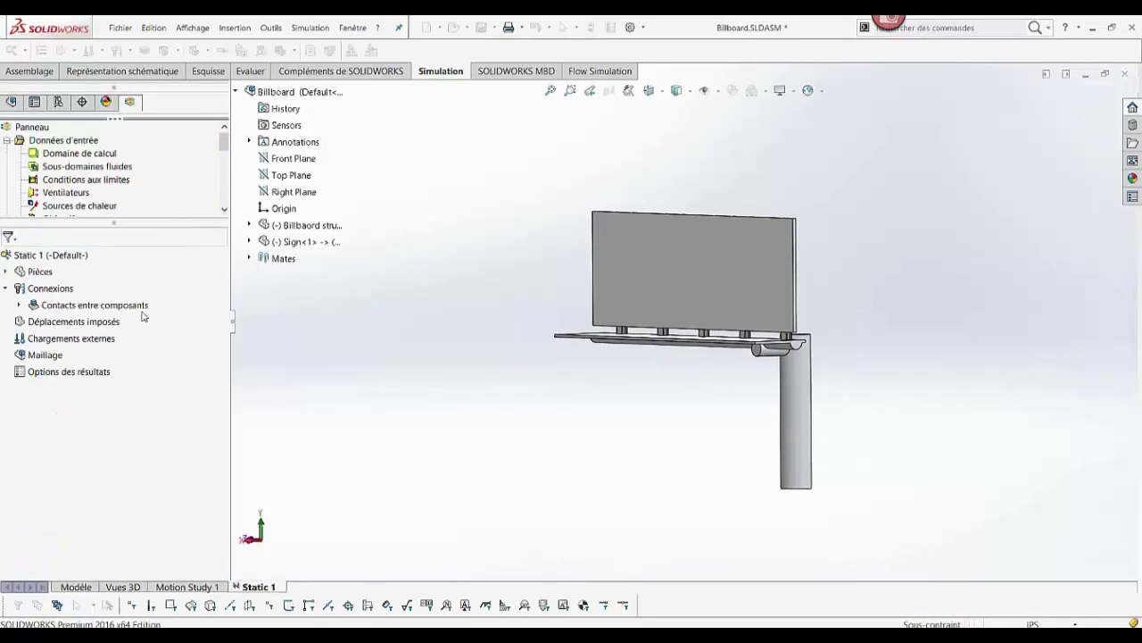
Apply the aluminium alloy Alliage 2014 to all parts of the study
right_click(16, 274)
left_click(70, 293)
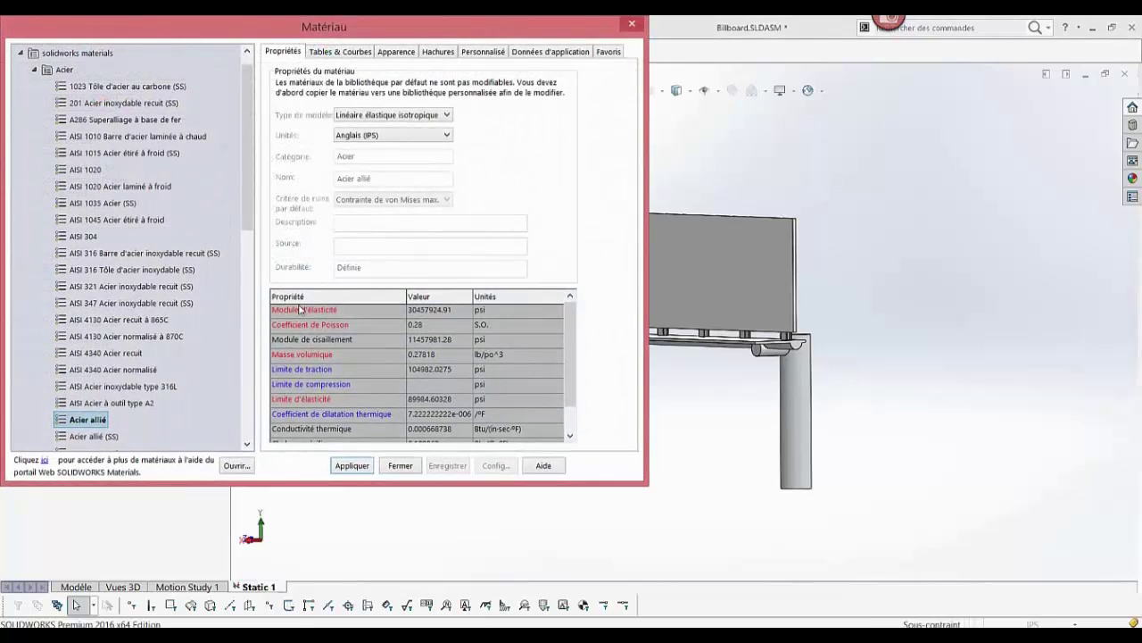
scroll(240, 217, "down", 10)
scroll(169, 309, "down", 3)
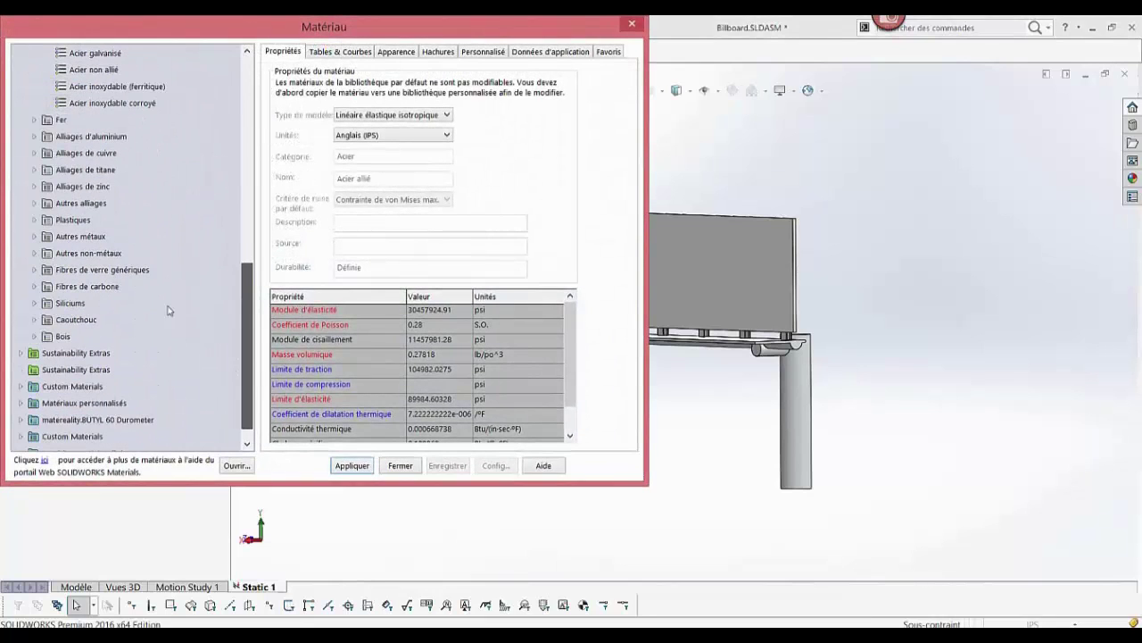
left_click(33, 141)
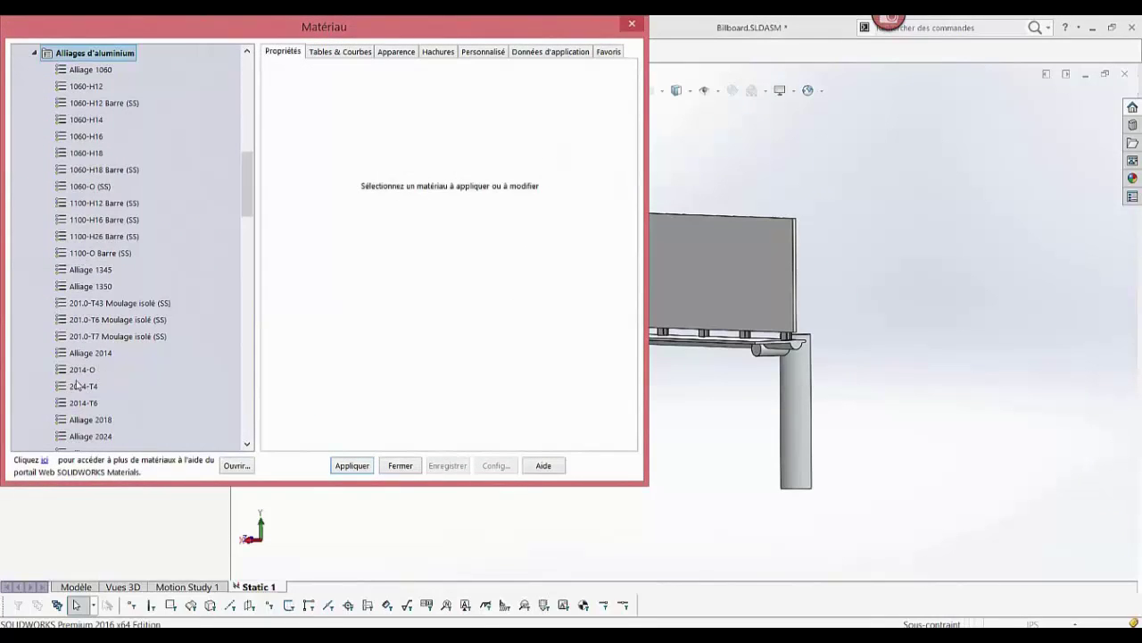
left_click(90, 355)
left_click(352, 465)
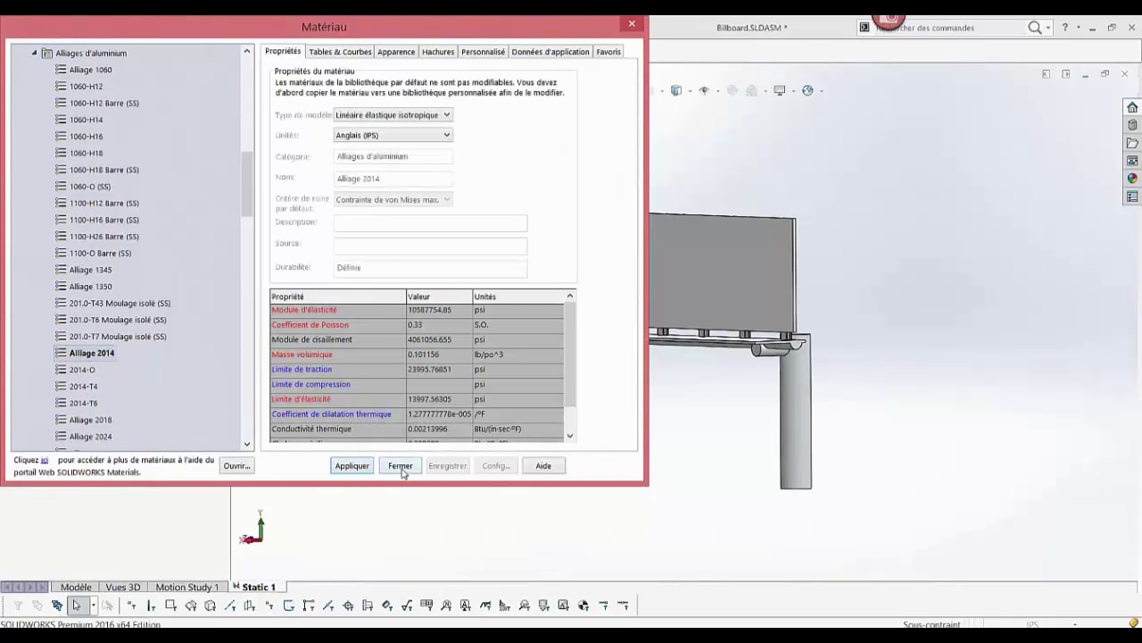
left_click(400, 465)
Add a Géométrie fixe fixture, Fixe-1, on the column's bottom face
right_click(53, 327)
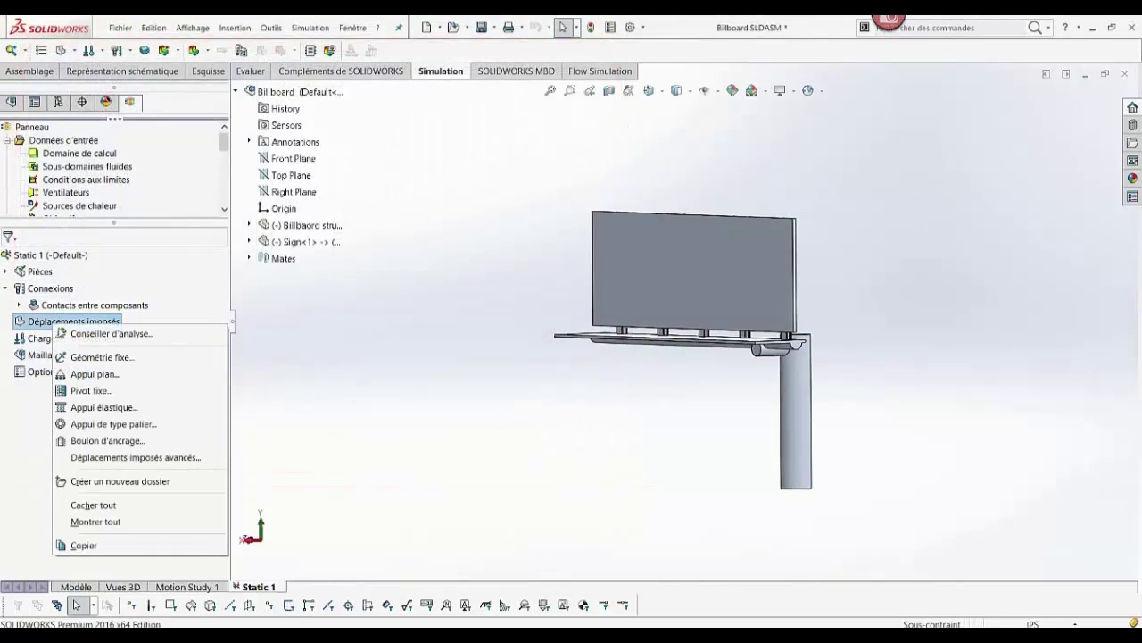
left_click(89, 358)
mouse_move(521, 425)
middle_mouse_down()
mouse_move(673, 461)
mouse_move(765, 465)
middle_mouse_up()
left_click(750, 436)
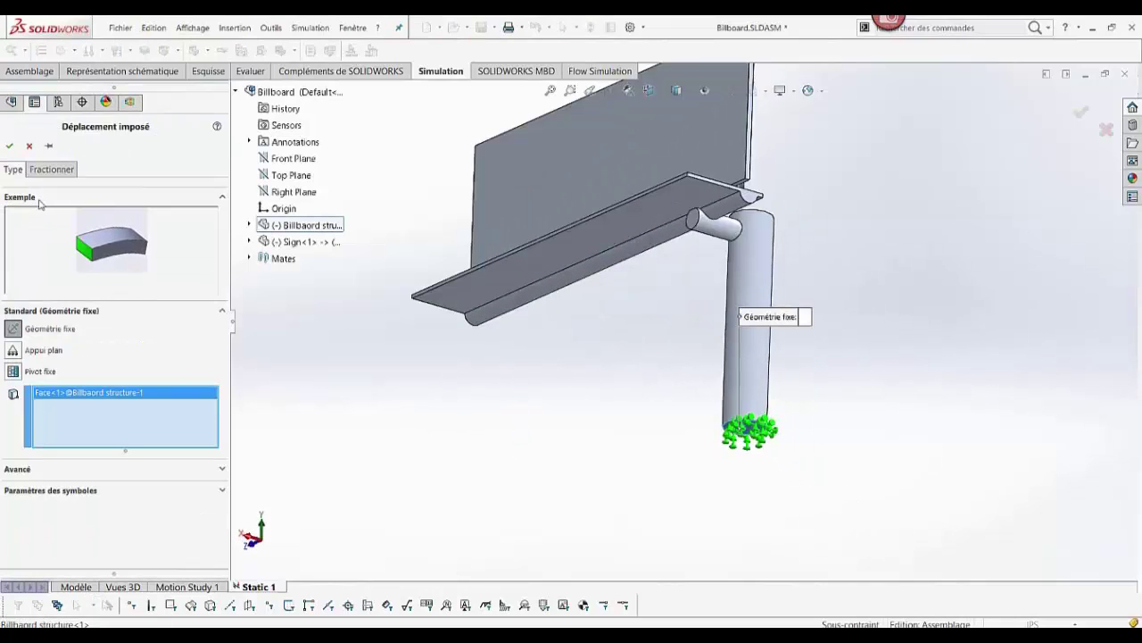
left_click(9, 146)
mouse_move(516, 429)
middle_mouse_down()
mouse_move(550, 458)
mouse_move(635, 223)
mouse_move(654, 233)
mouse_move(665, 223)
middle_mouse_up()
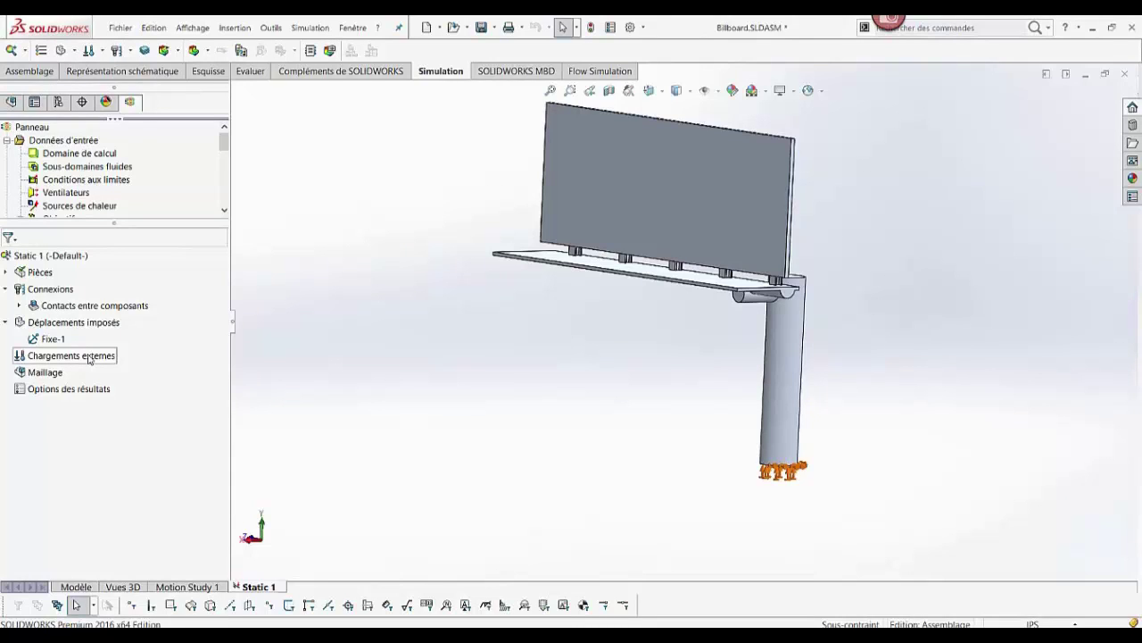
Add flow effects to Static 1, including fluid pressure from the results file 1.fld
right_click(89, 359)
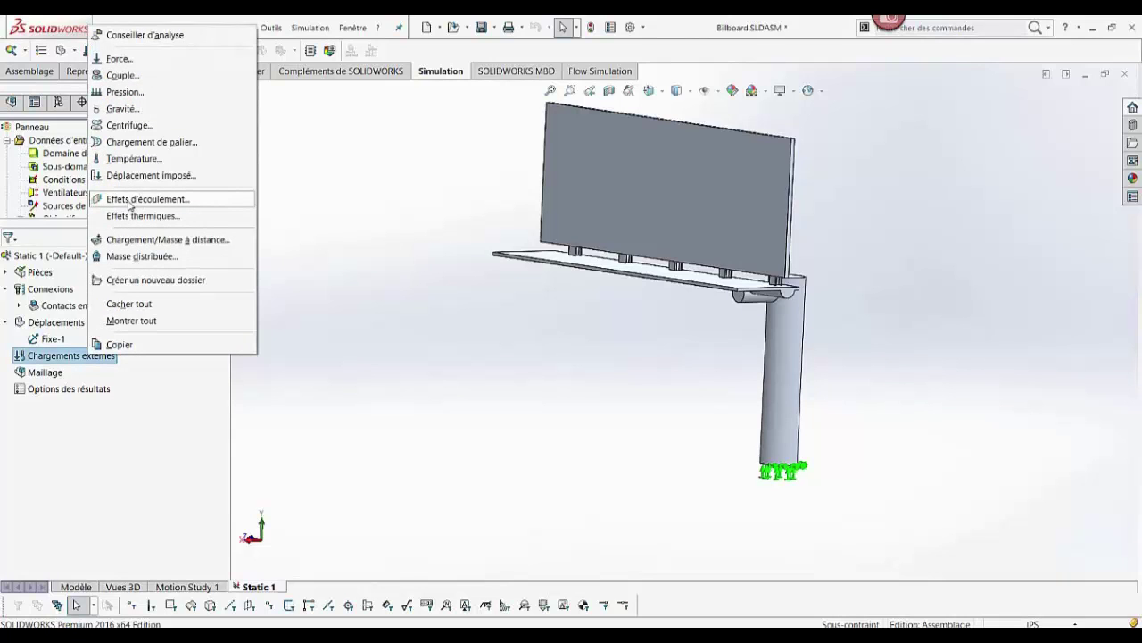
left_click(131, 201)
left_click(417, 362)
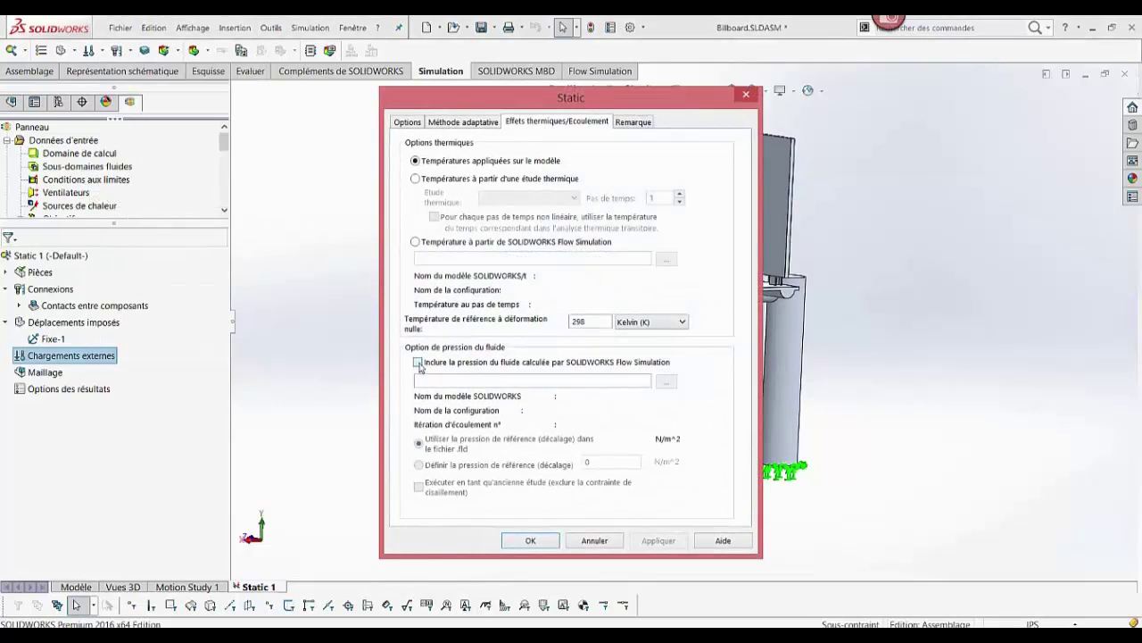
left_click(665, 381)
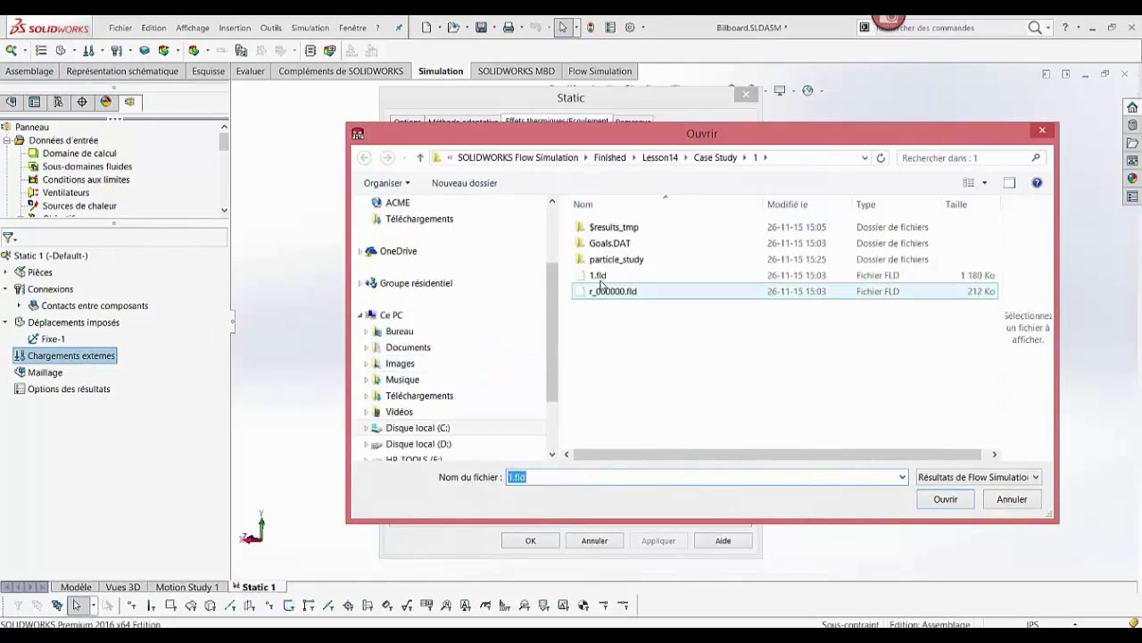
left_click(598, 275)
left_click(946, 499)
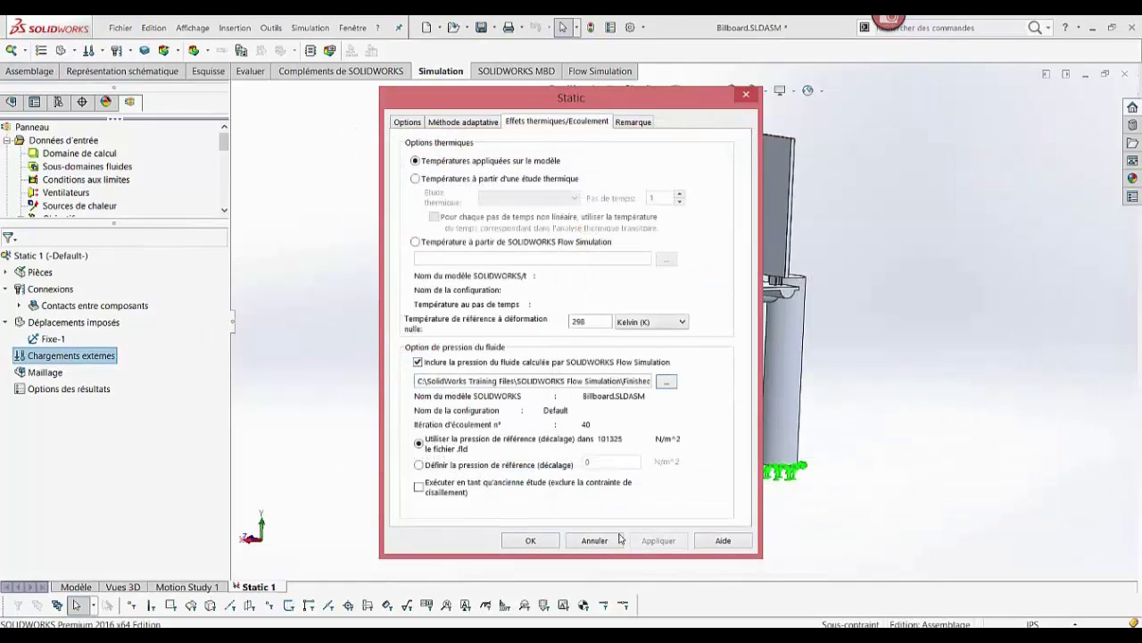
left_click(539, 546)
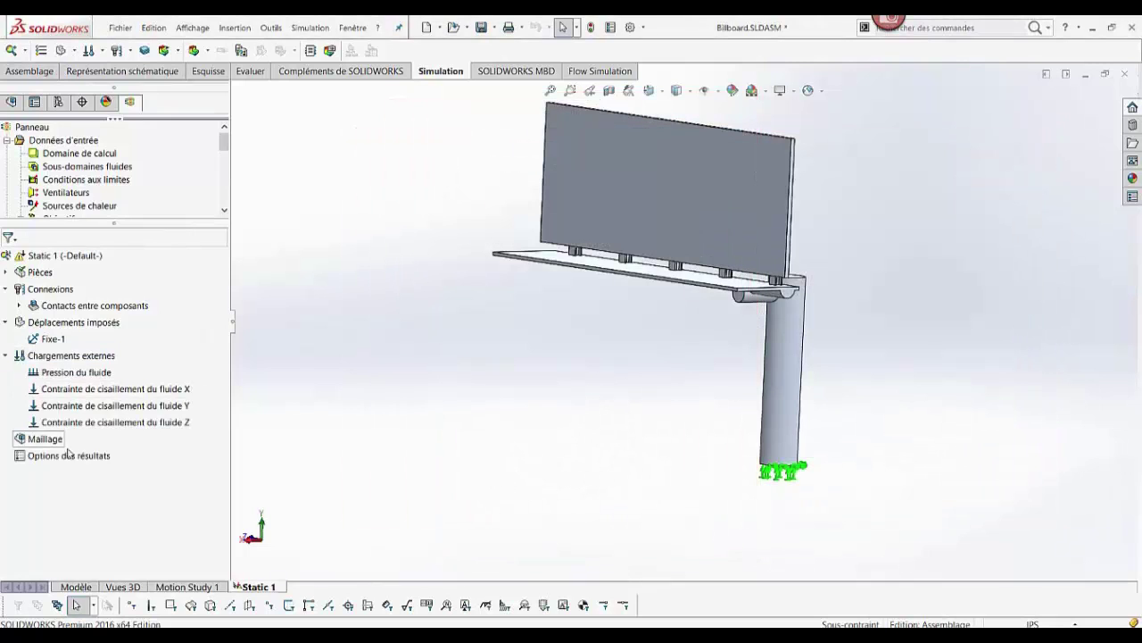
Run Static 1, inspect the von Mises stress, then show the Déplacements1 displacement plot
right_click(57, 256)
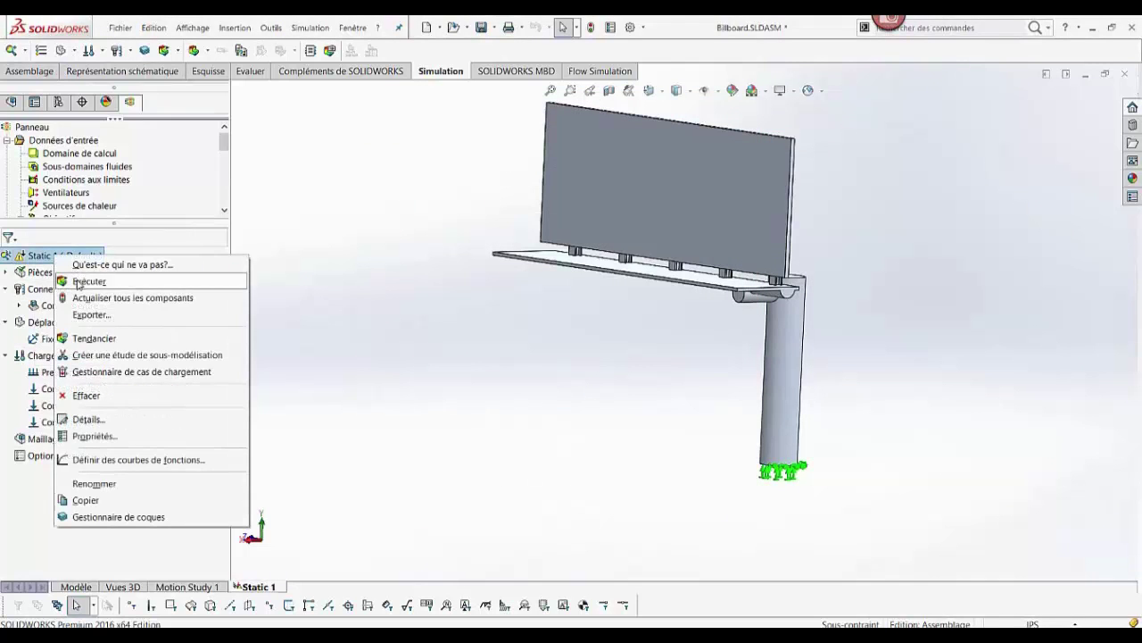
left_click(88, 281)
middle_click_drag(688, 262, 637, 304)
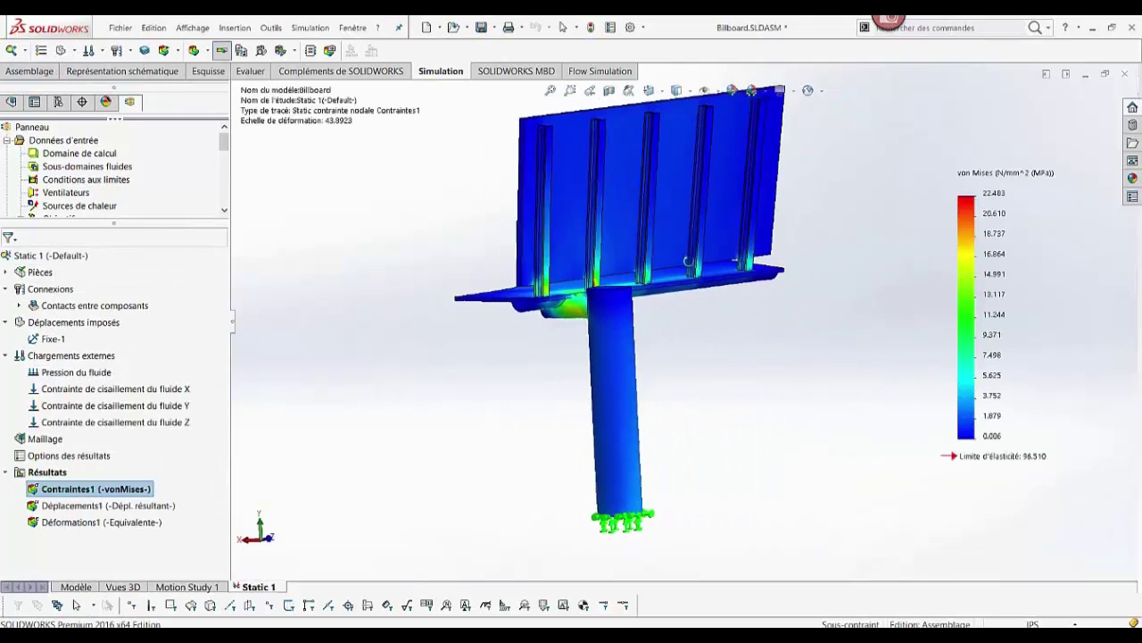
scroll(637, 304, "down", 3)
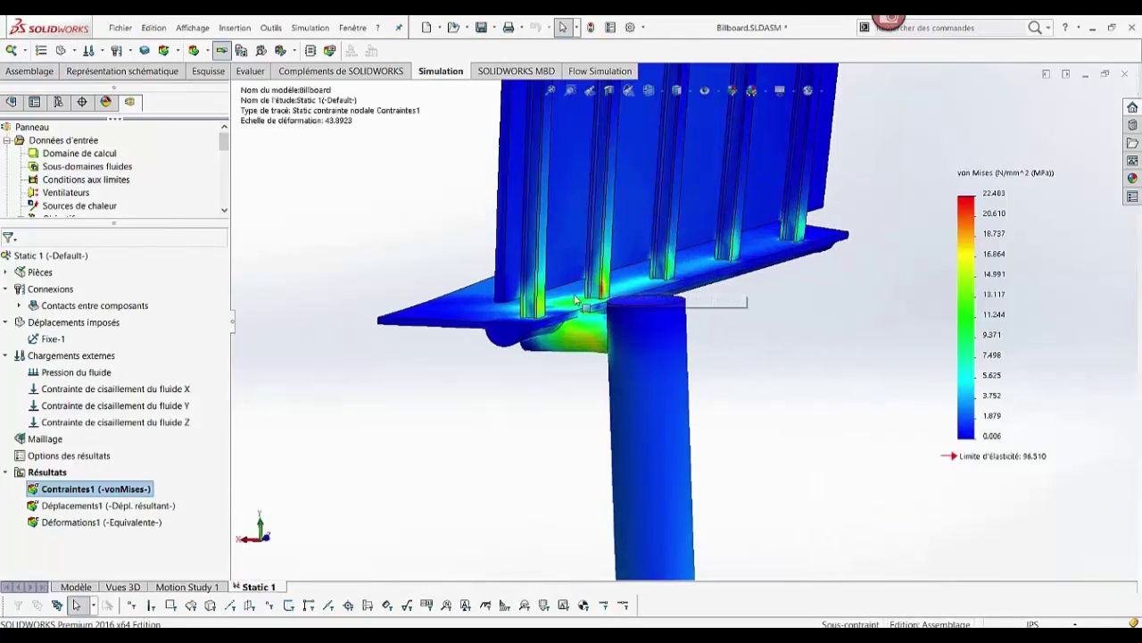
mouse_move(589, 303)
middle_mouse_down()
mouse_move(657, 267)
mouse_move(580, 312)
middle_mouse_up()
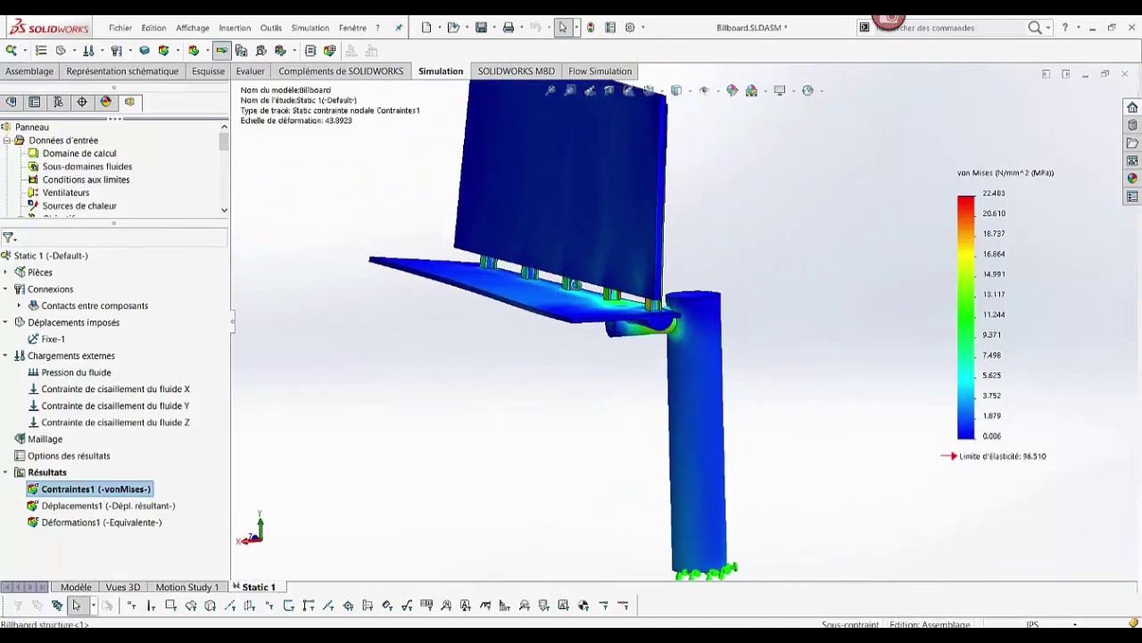
double_click(169, 505)
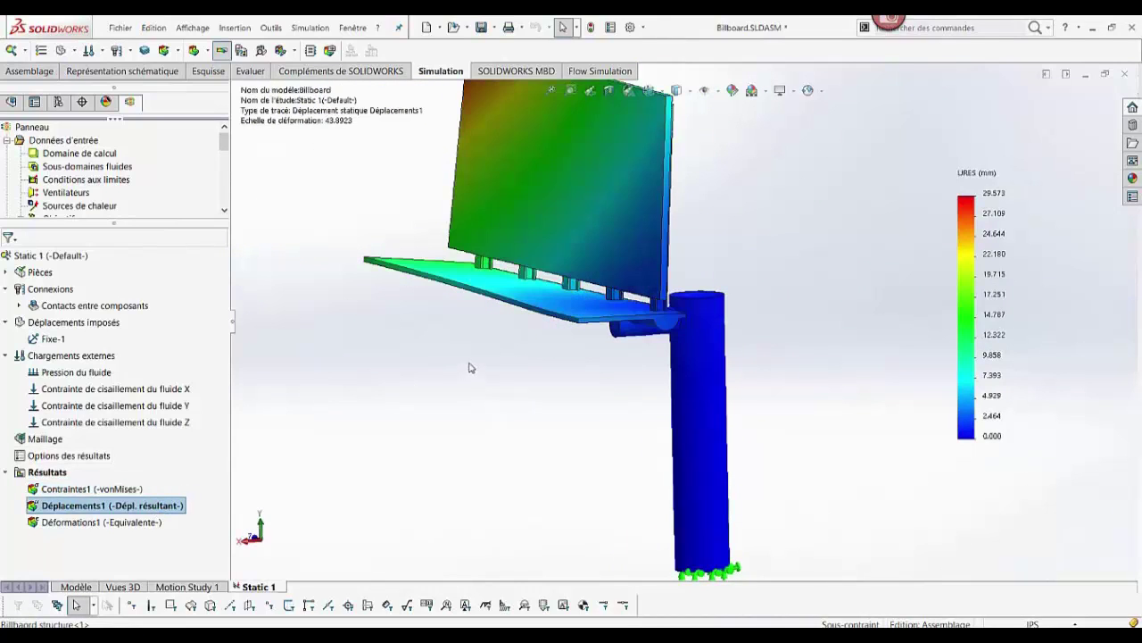
mouse_move(471, 368)
middle_mouse_down()
mouse_move(565, 257)
mouse_move(625, 259)
middle_mouse_up()
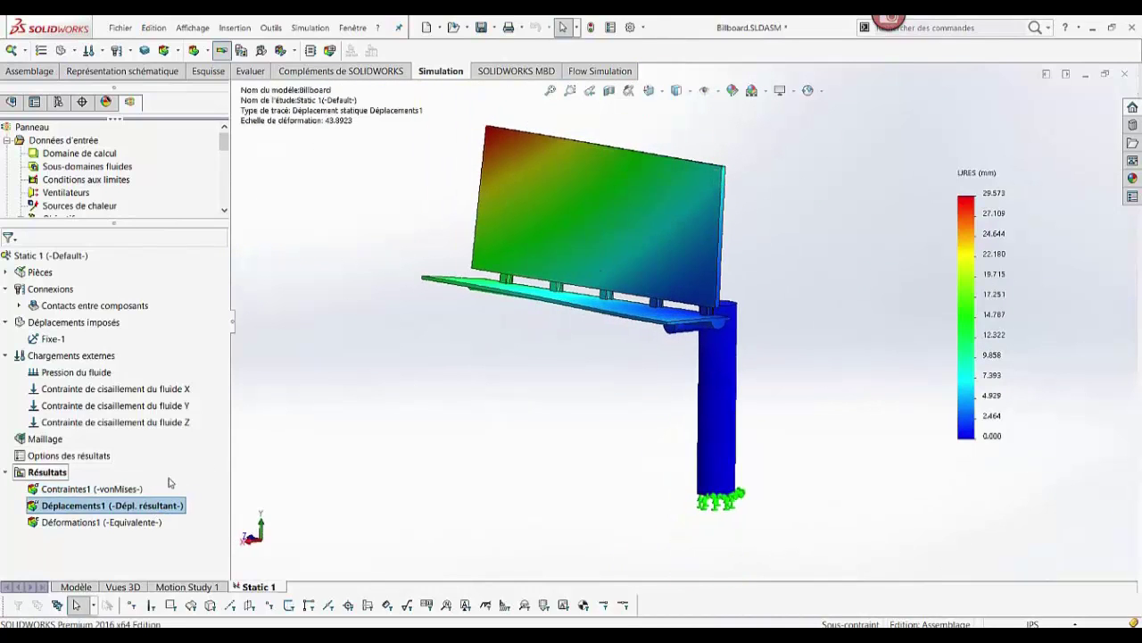
Animate the Déplacements1 displacement plot, then close the animation
right_click(170, 505)
left_click(214, 299)
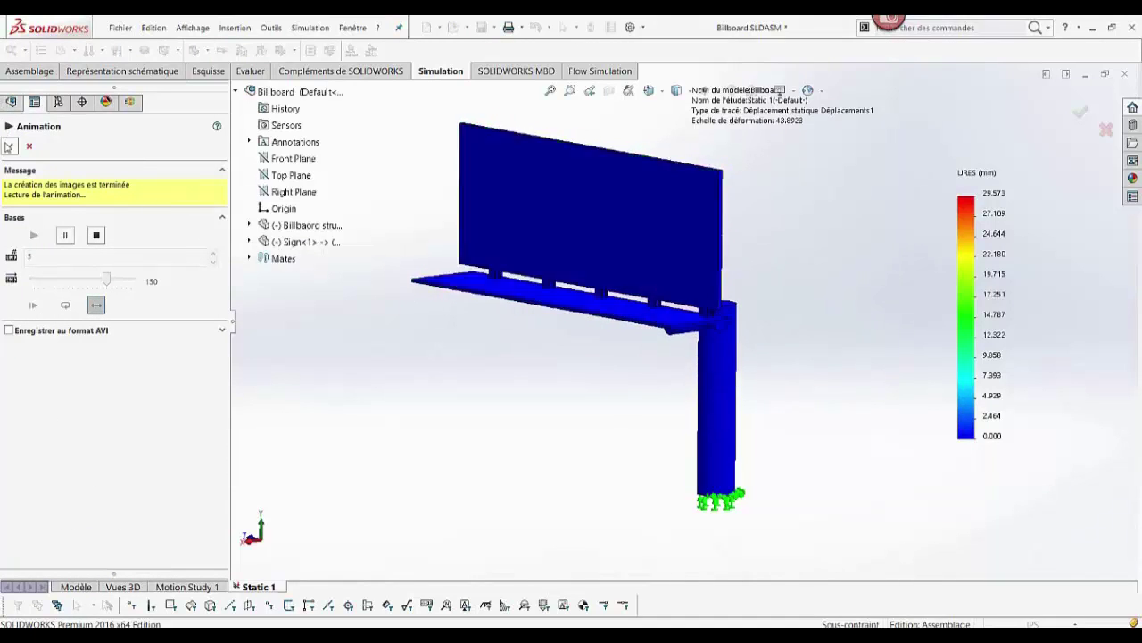
left_click(9, 146)
Add a default factor of safety plot (minimum 4.3) and view it from the front
right_click(46, 473)
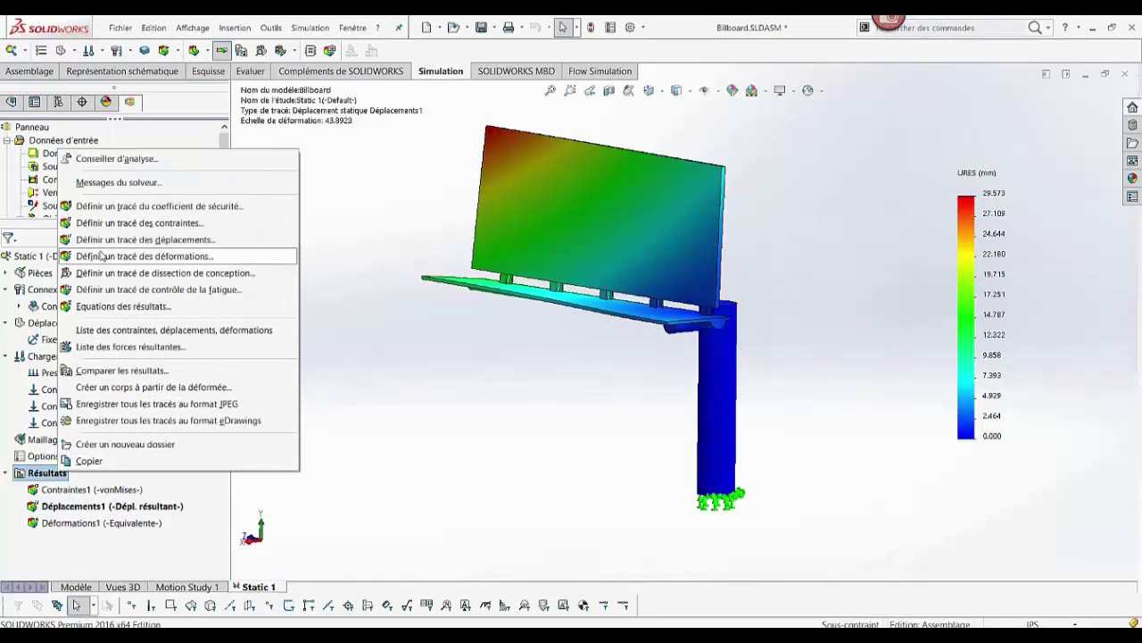
left_click(102, 206)
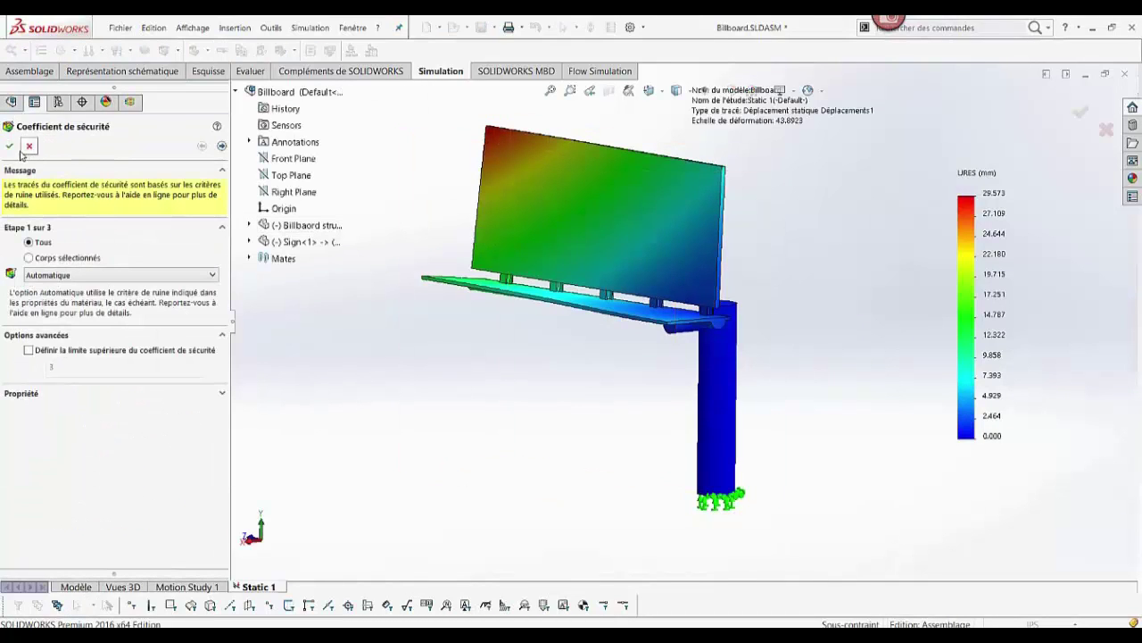
left_click(9, 146)
key("ctrl+1")
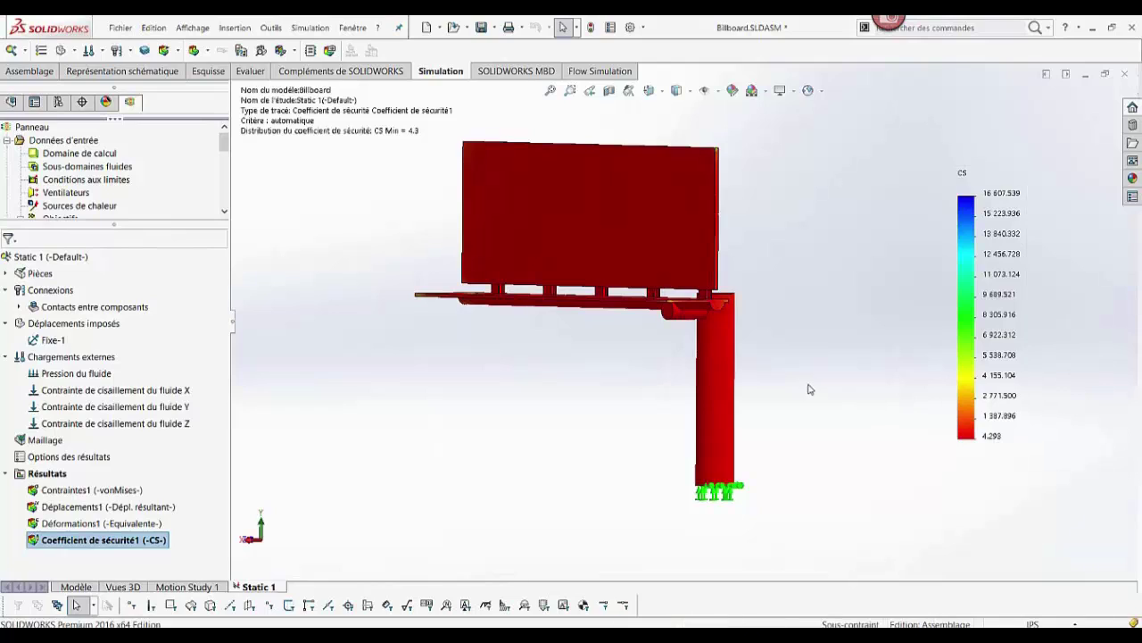
middle_click_drag(808, 388, 803, 382)
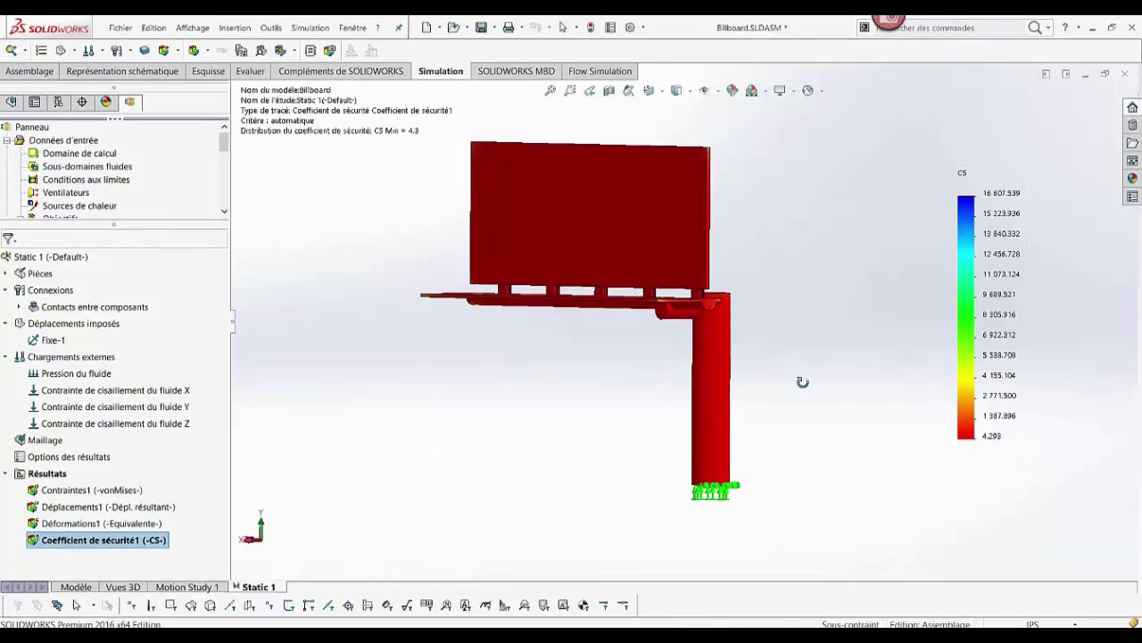
middle_click_drag(803, 382, 804, 388)
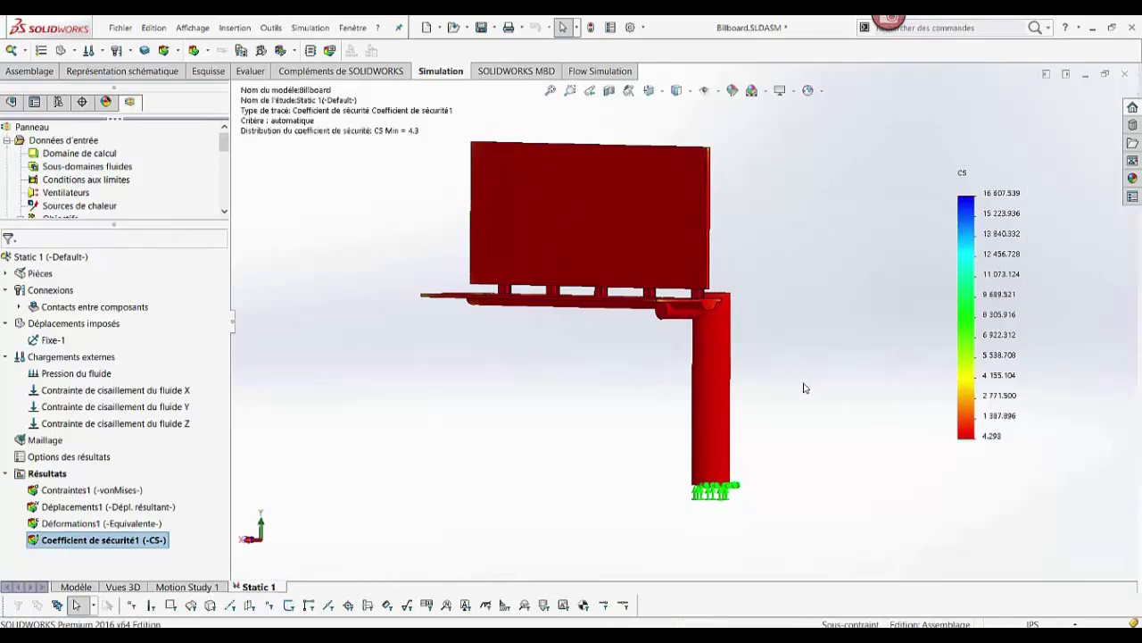